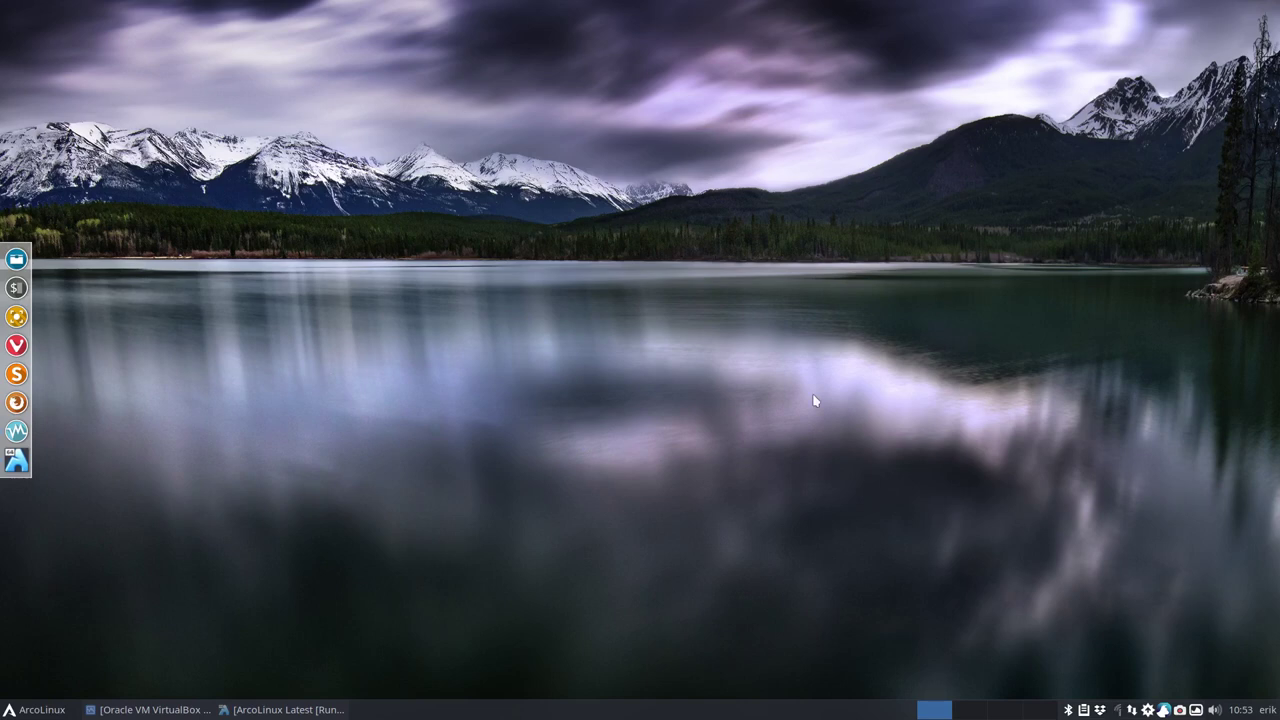
- Bring the ArcoLinux Latest VM window forward and switch it to full-screen view
key(super+Return)
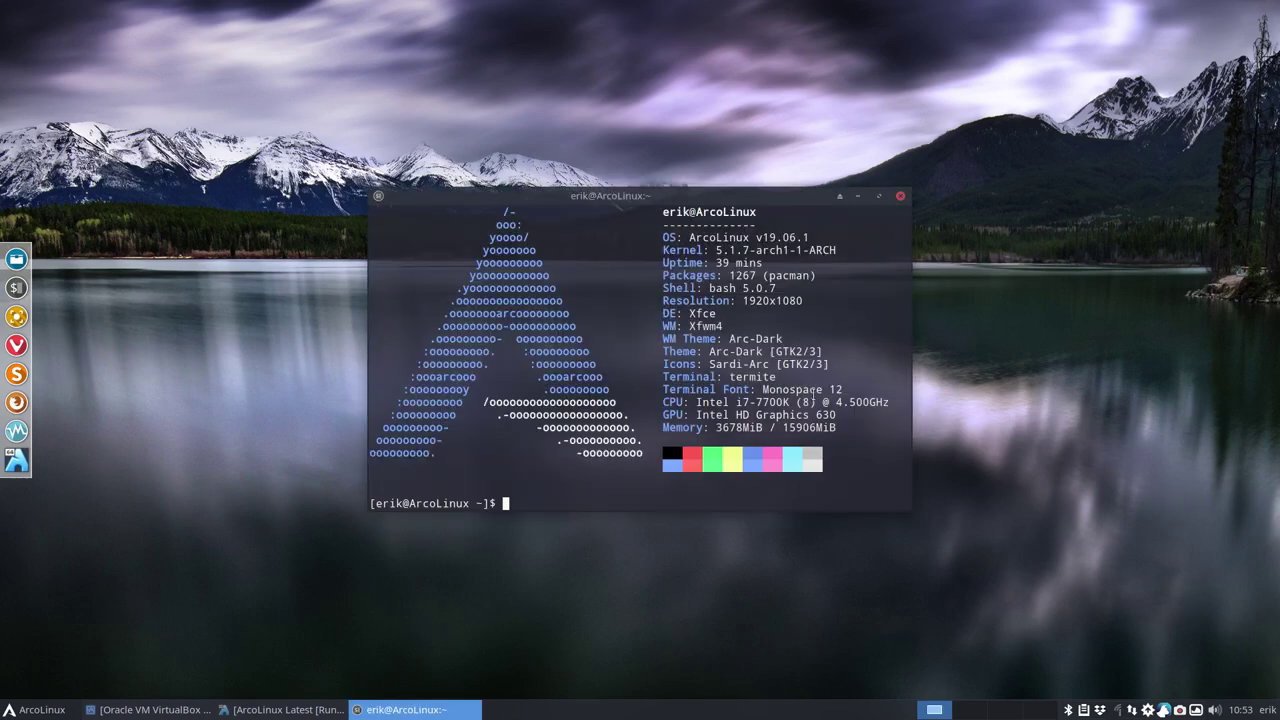
click(900, 197)
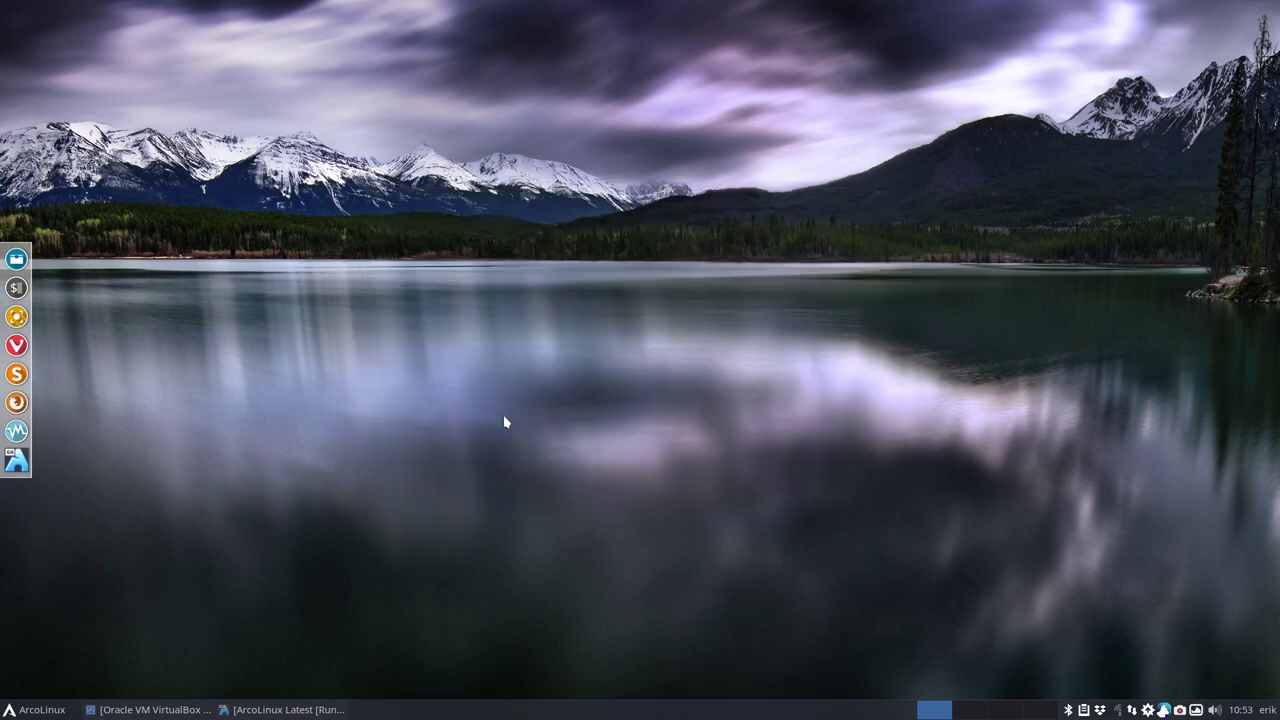
click(283, 709)
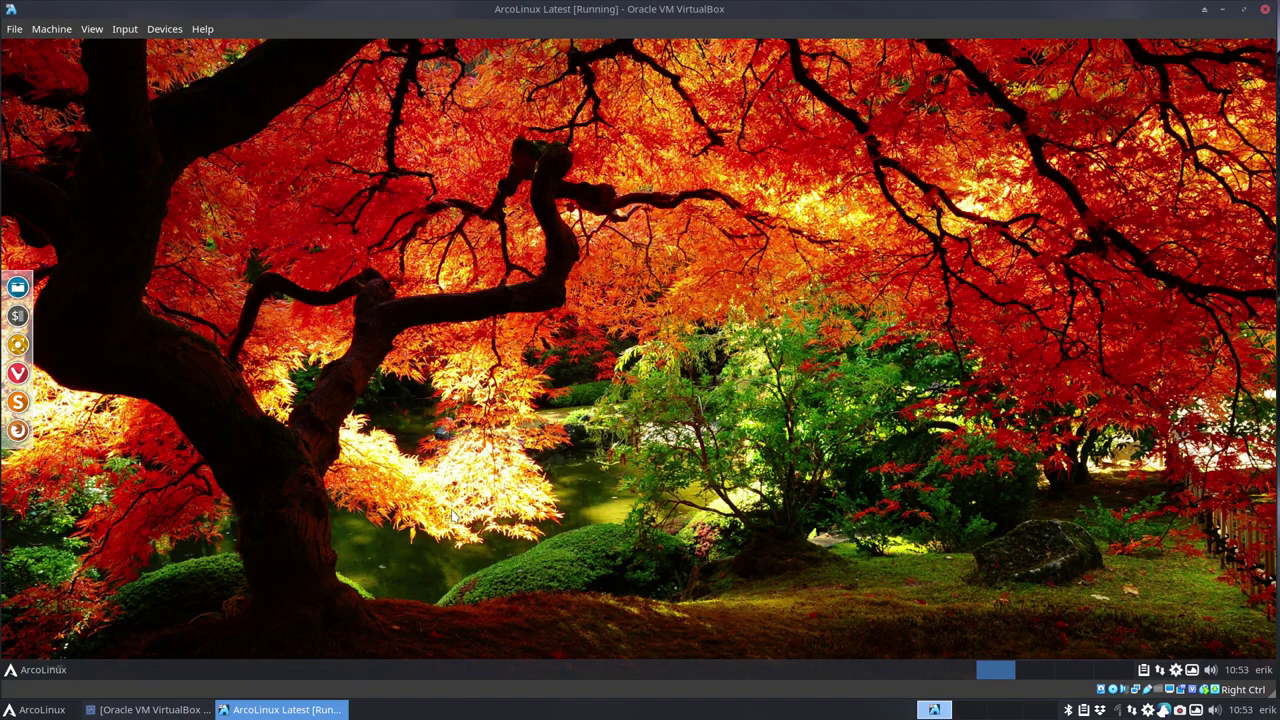
key(ctrl+f)
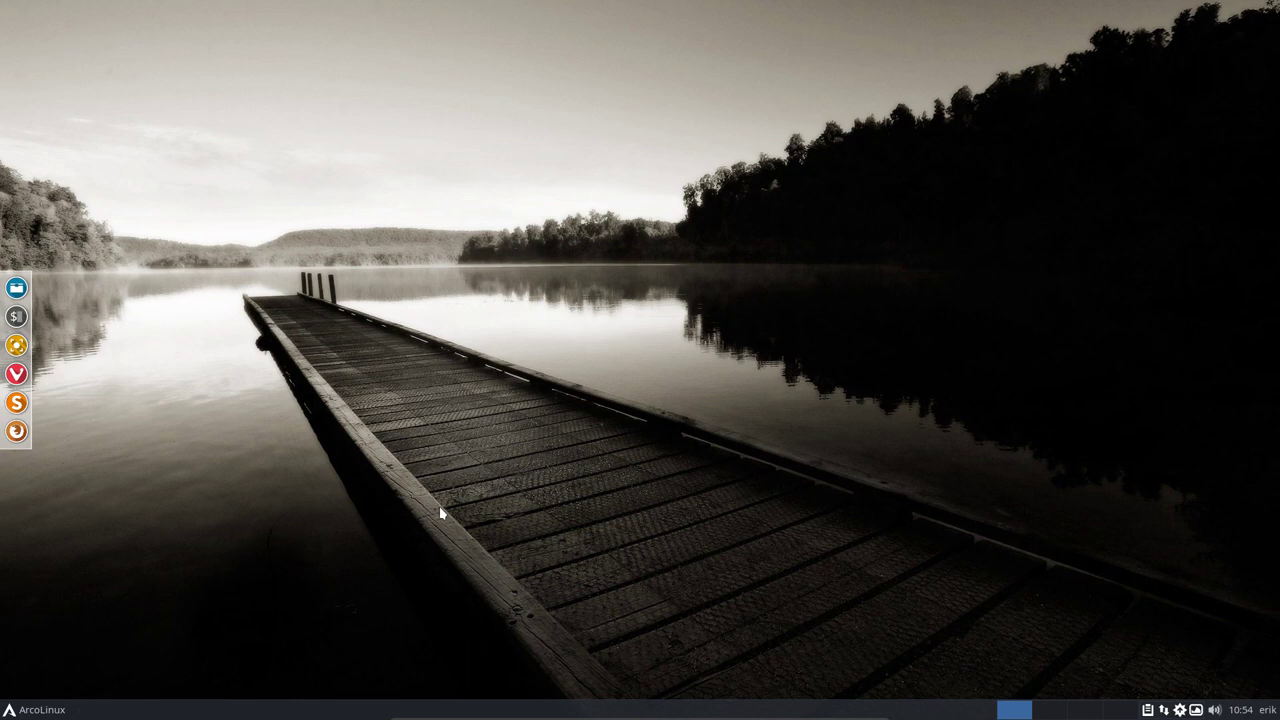
- Run the 'update' command in a guest terminal and enter the sudo password
key(super+Return)
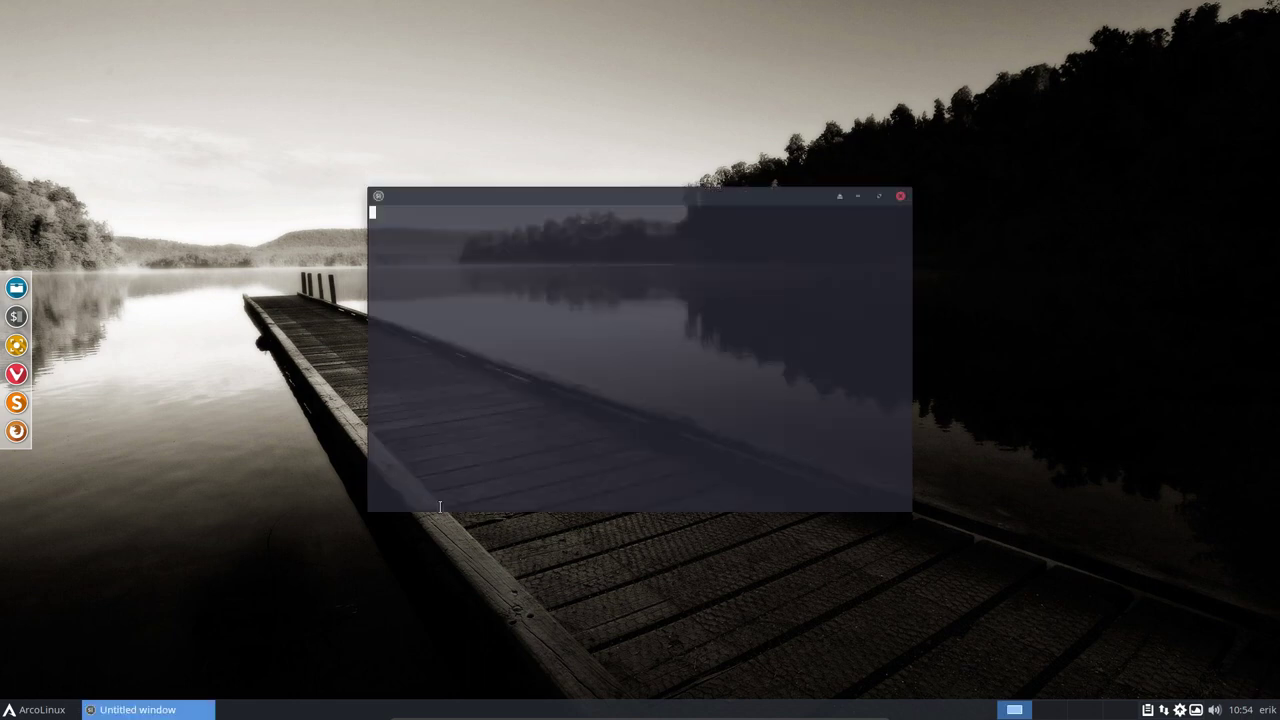
text(update)
key(Return)
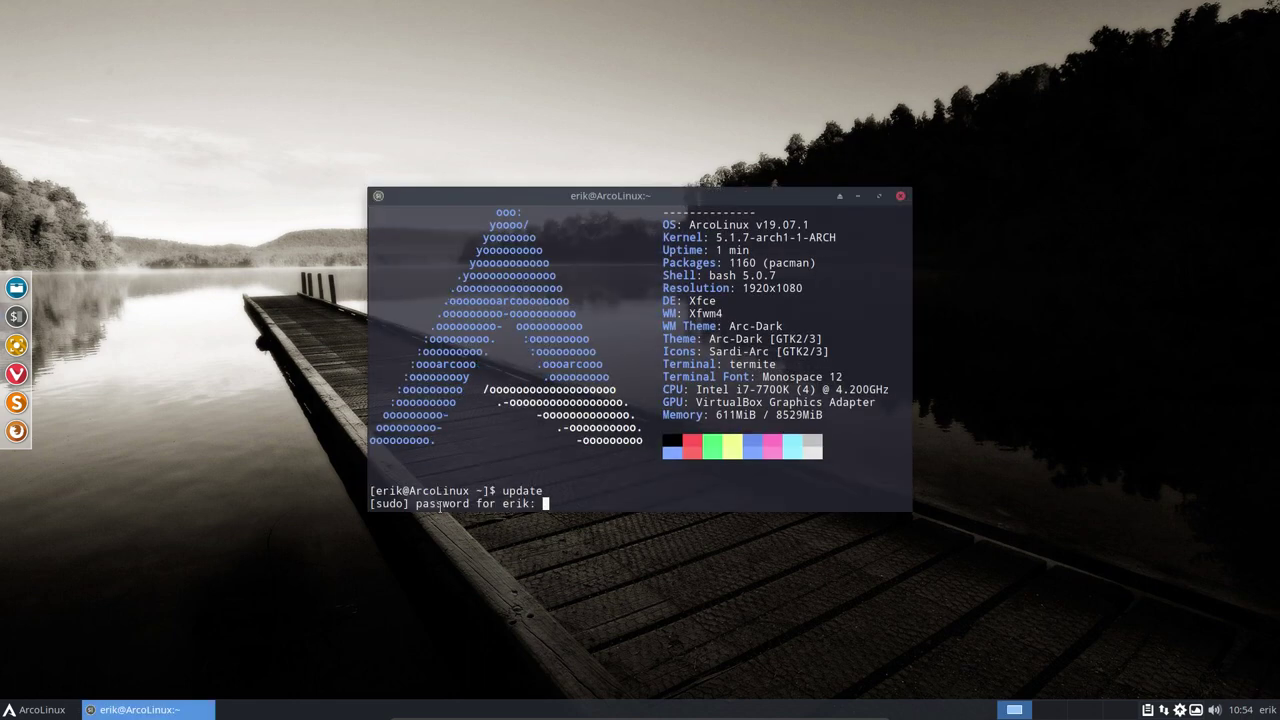
key(Return)
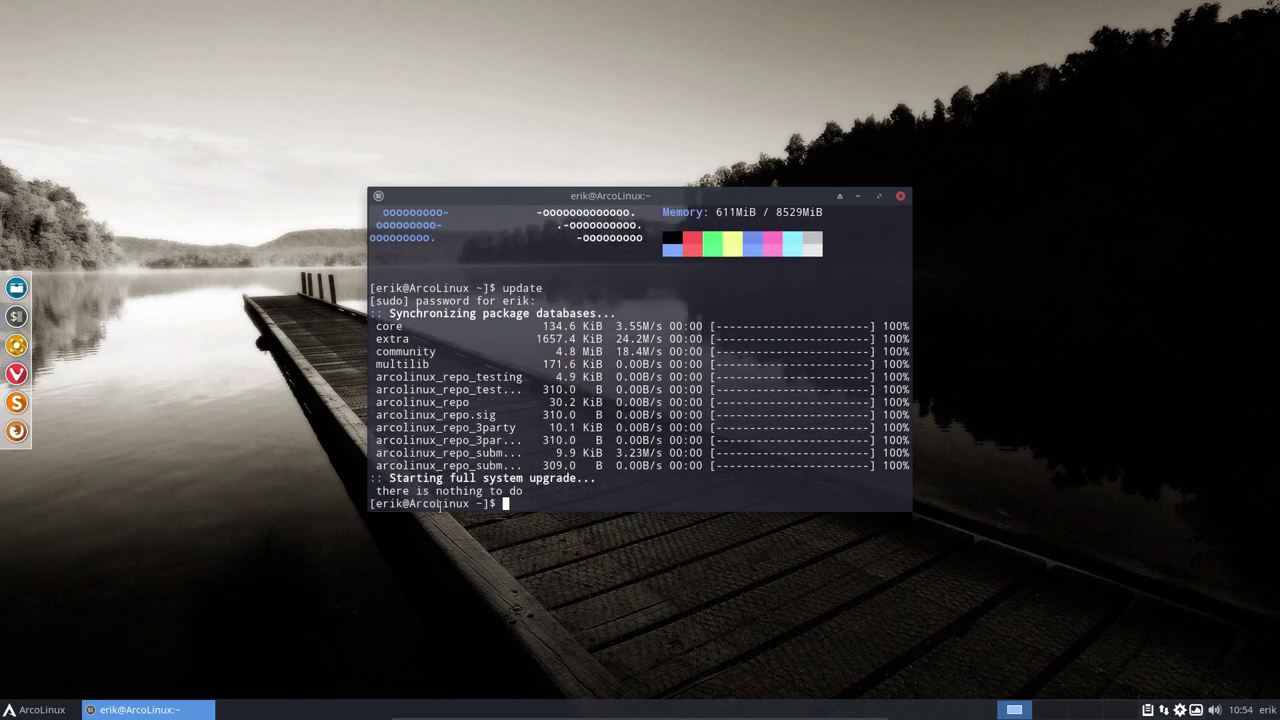
- Run 'pksyua' to upgrade AUR packages, then close the terminal
text(pksyua)
key(Return)
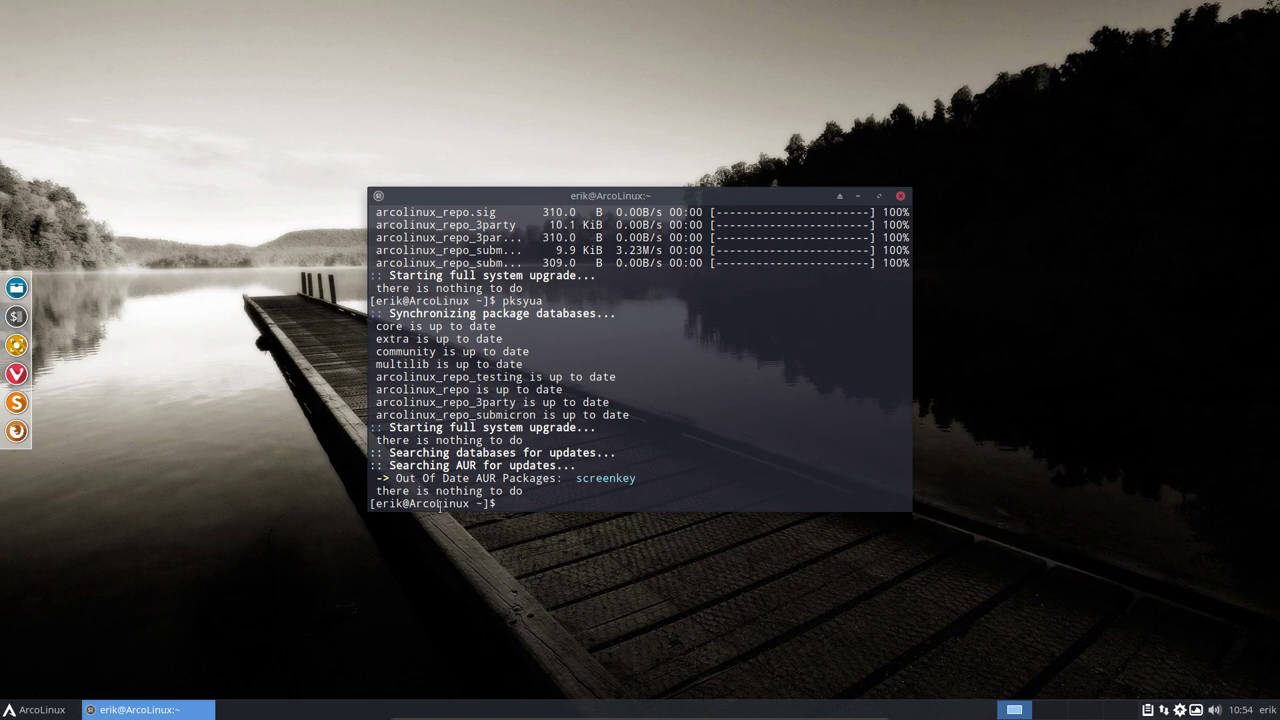
click(900, 196)
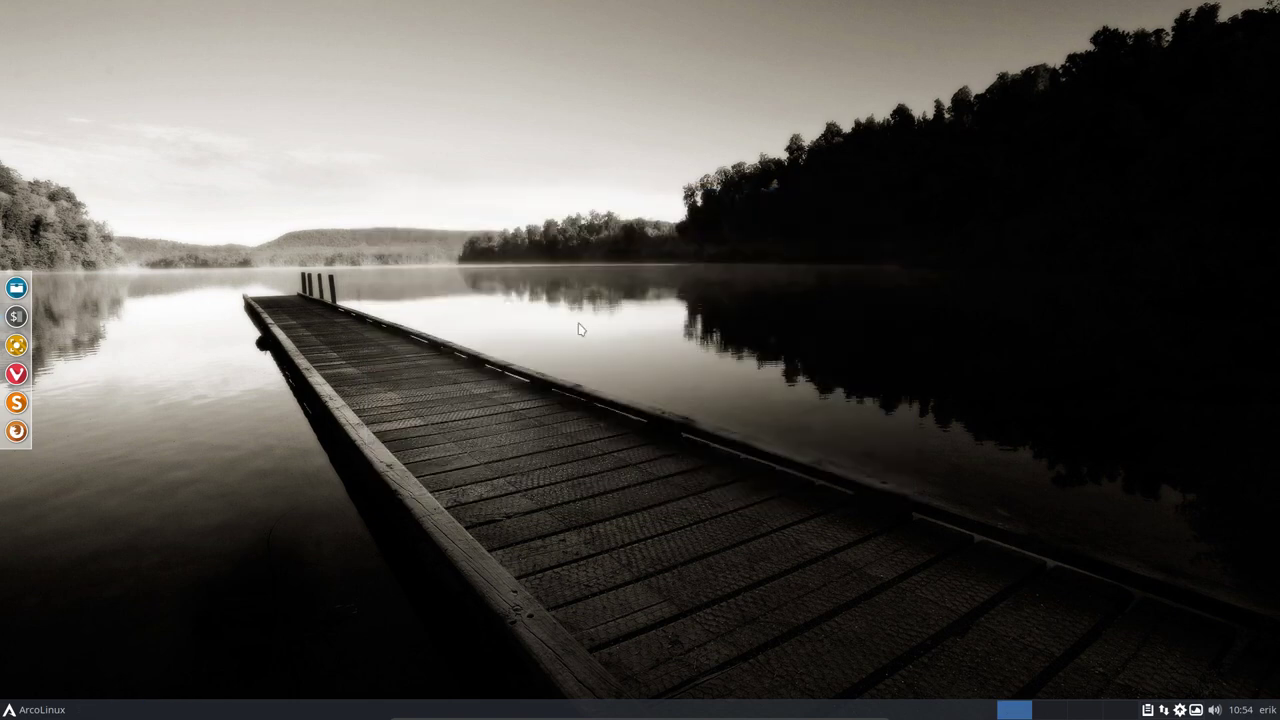
click(38, 709)
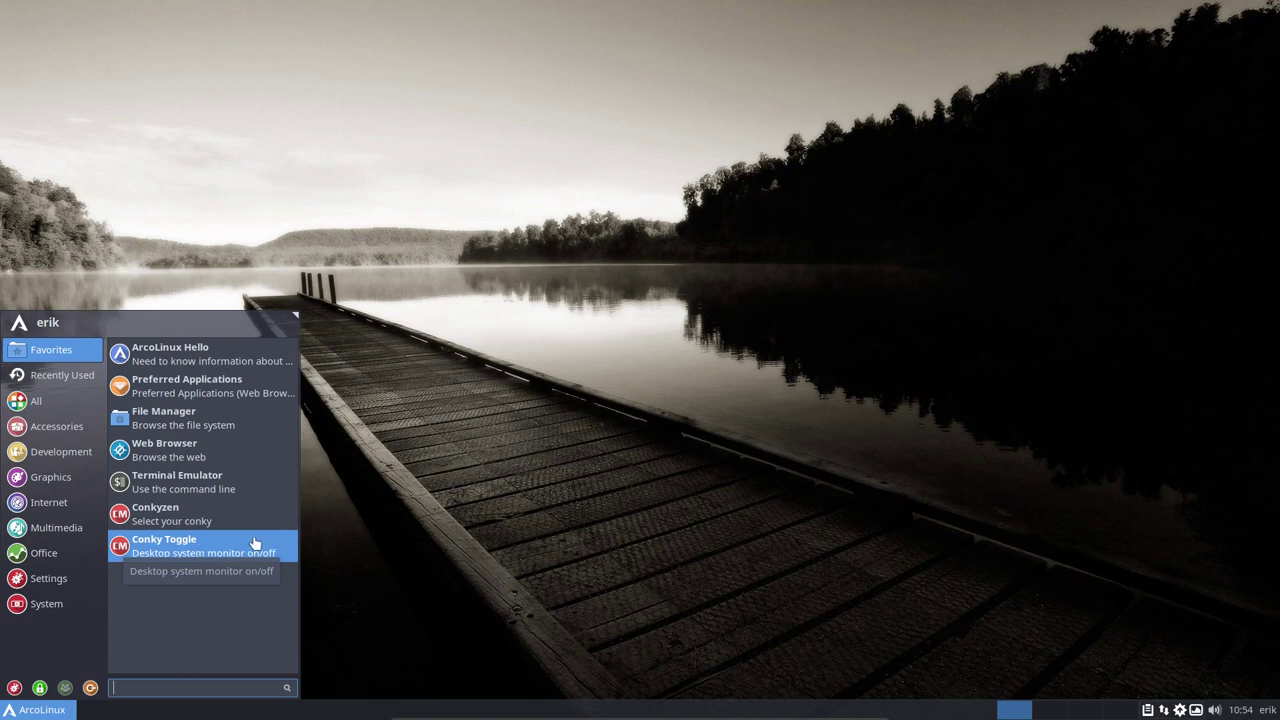
click(355, 545)
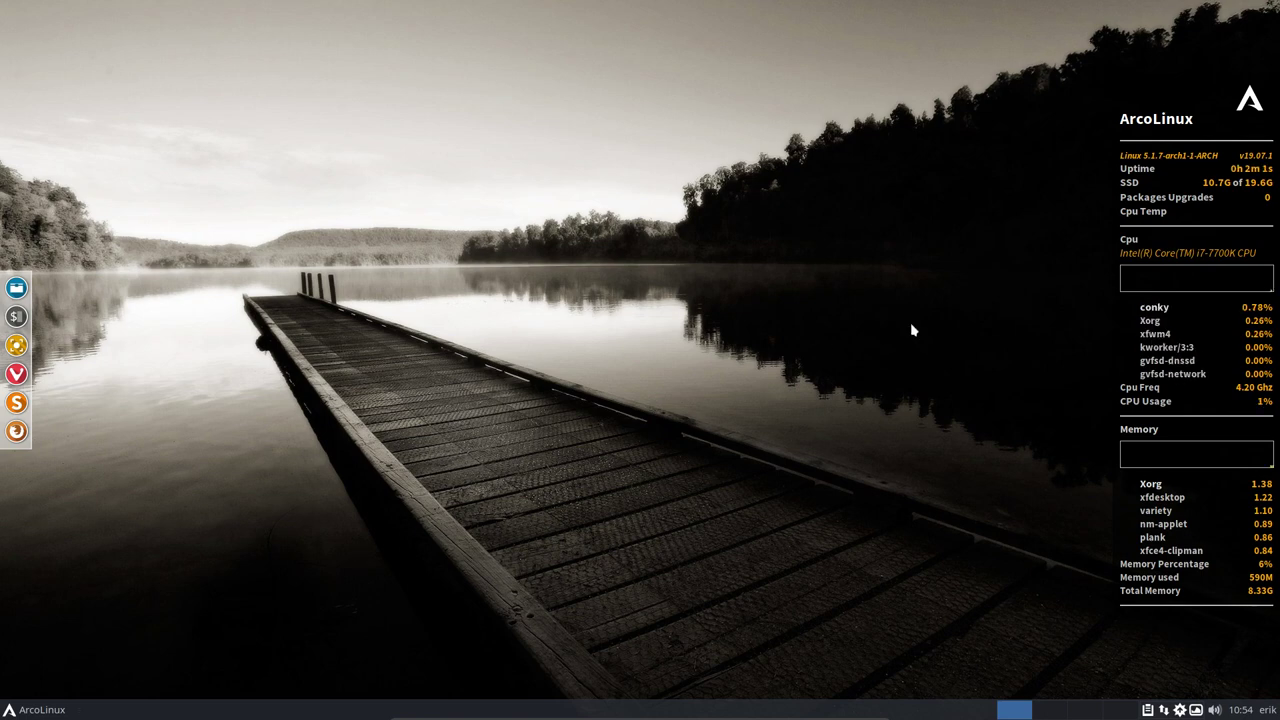
click(51, 712)
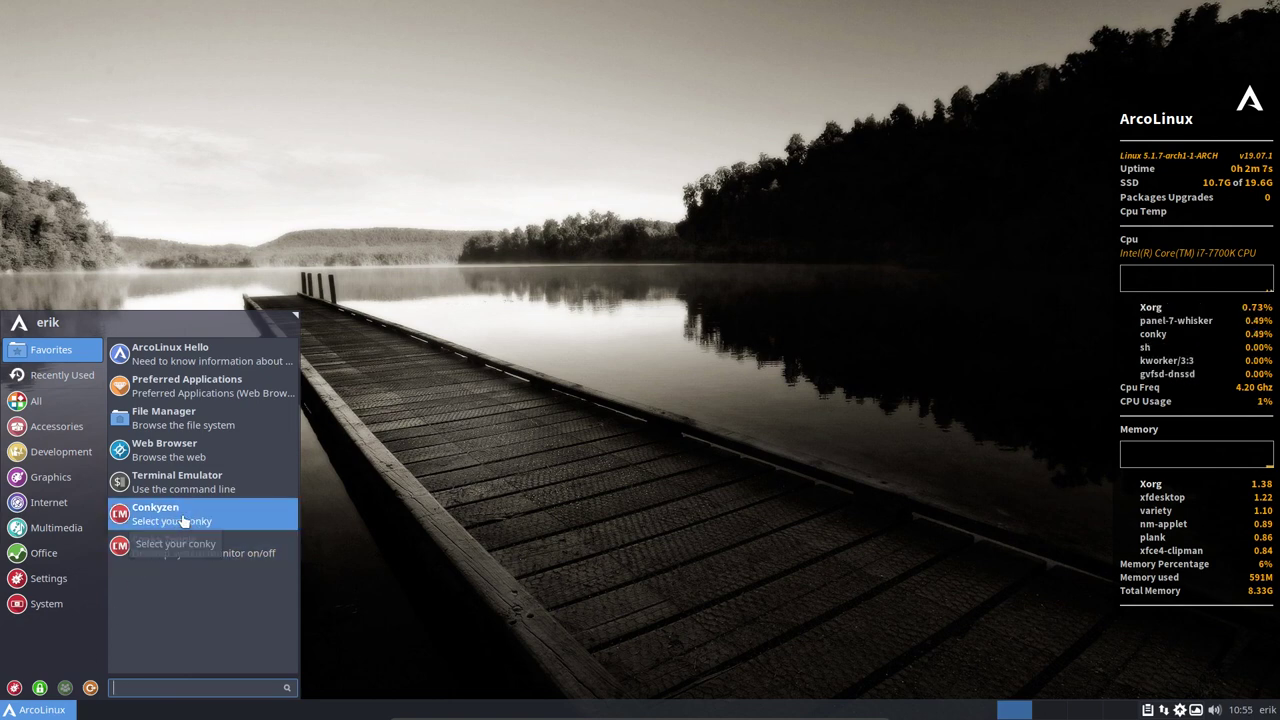
click(914, 339)
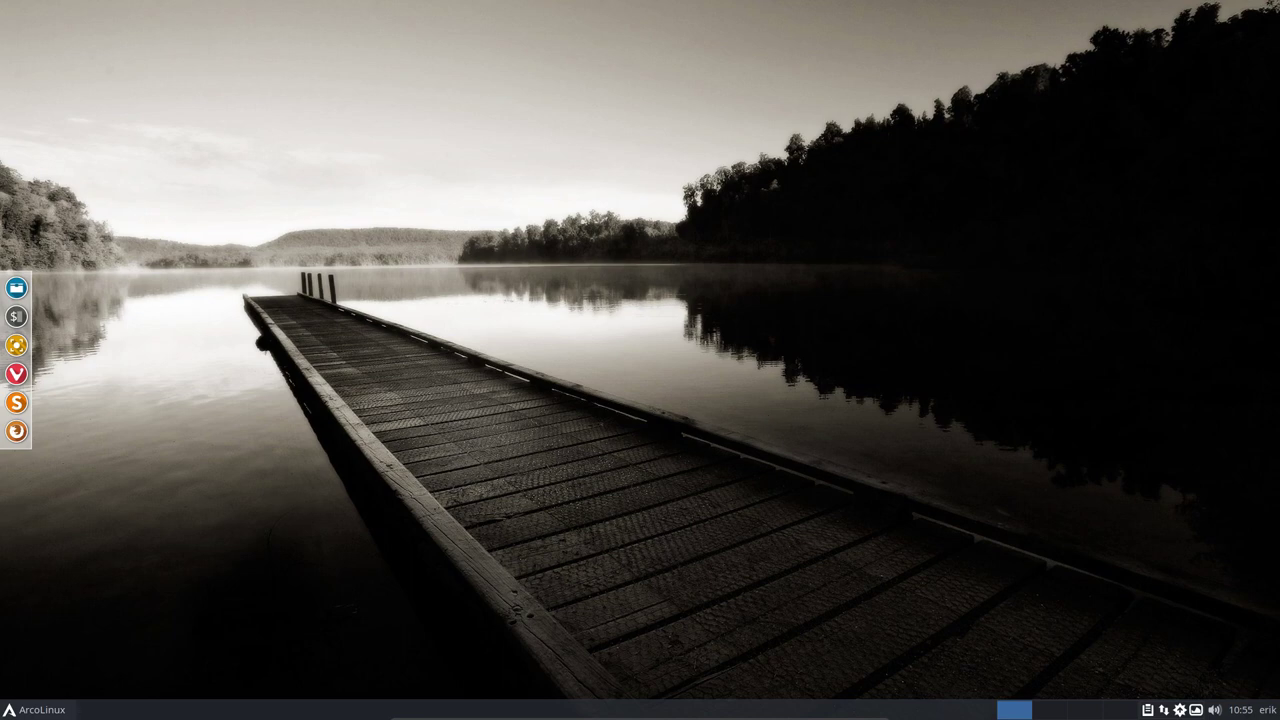
- Log out of the Xfce session from the Whisker menu's Log Out dialog
click(72, 708)
click(90, 688)
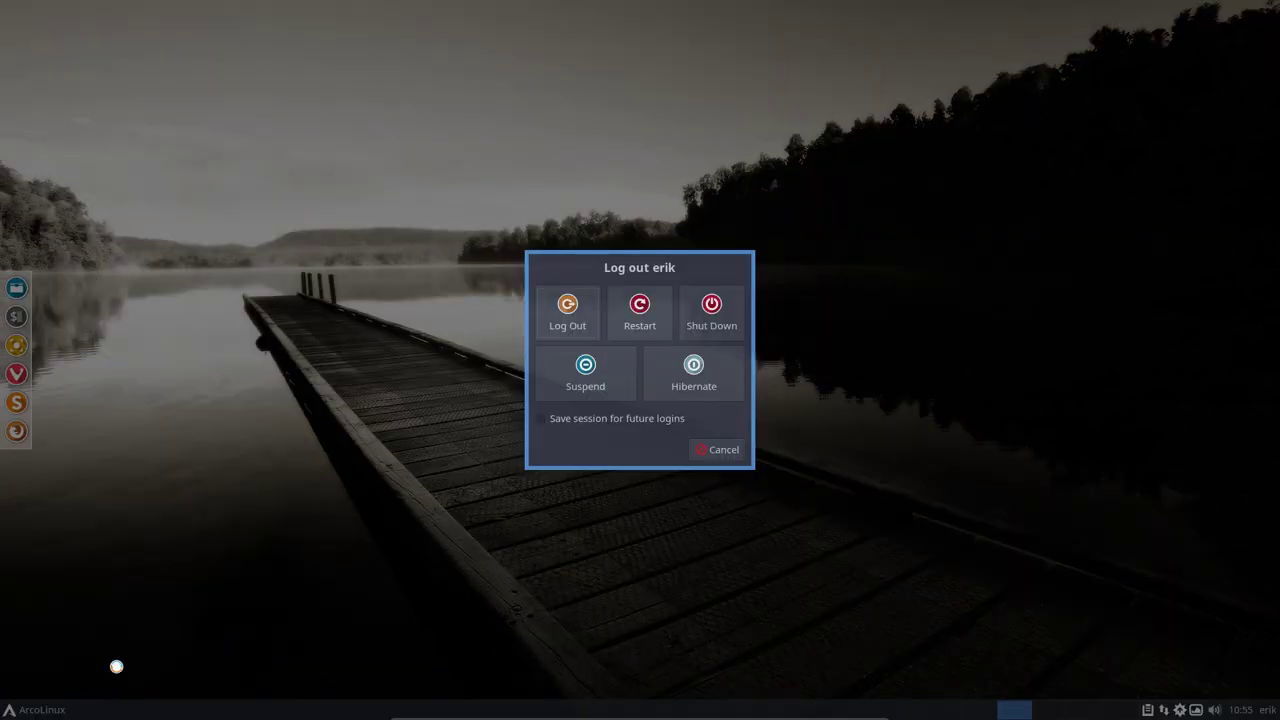
click(578, 360)
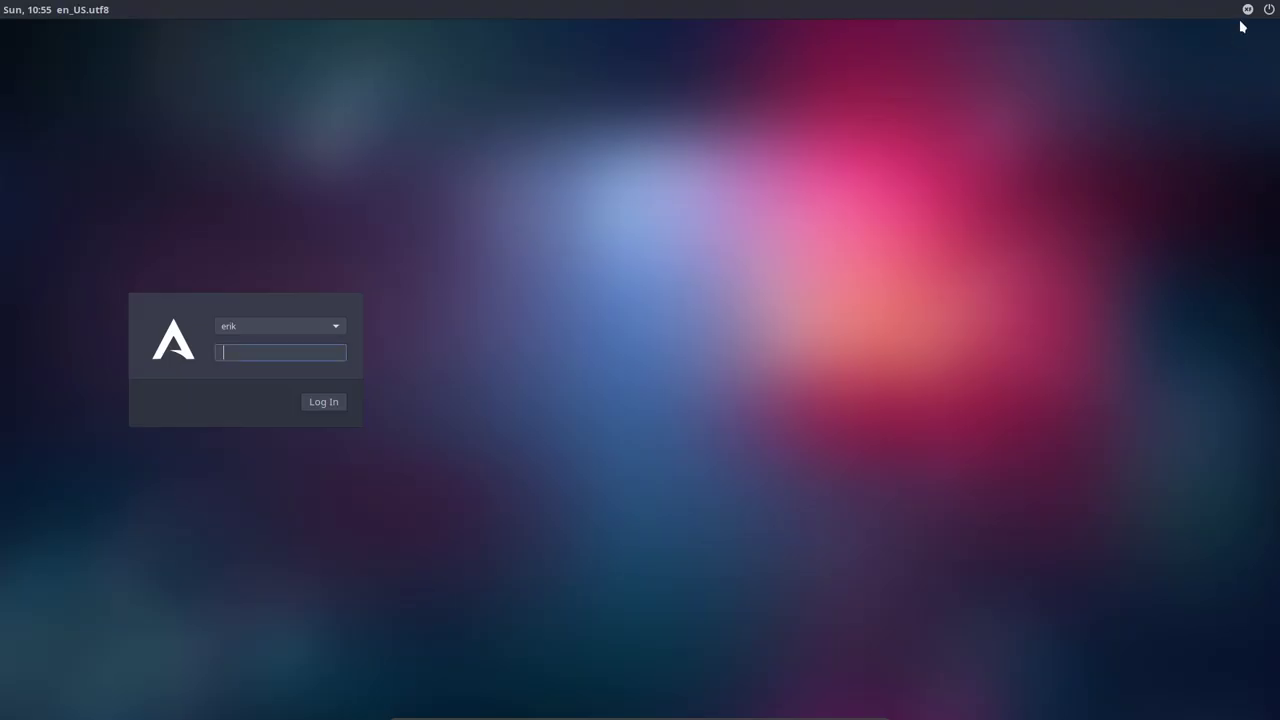
- Pick the Openbox session at the LightDM login screen and sign in with the password
click(1243, 16)
click(1196, 40)
text(••)
key(Return)
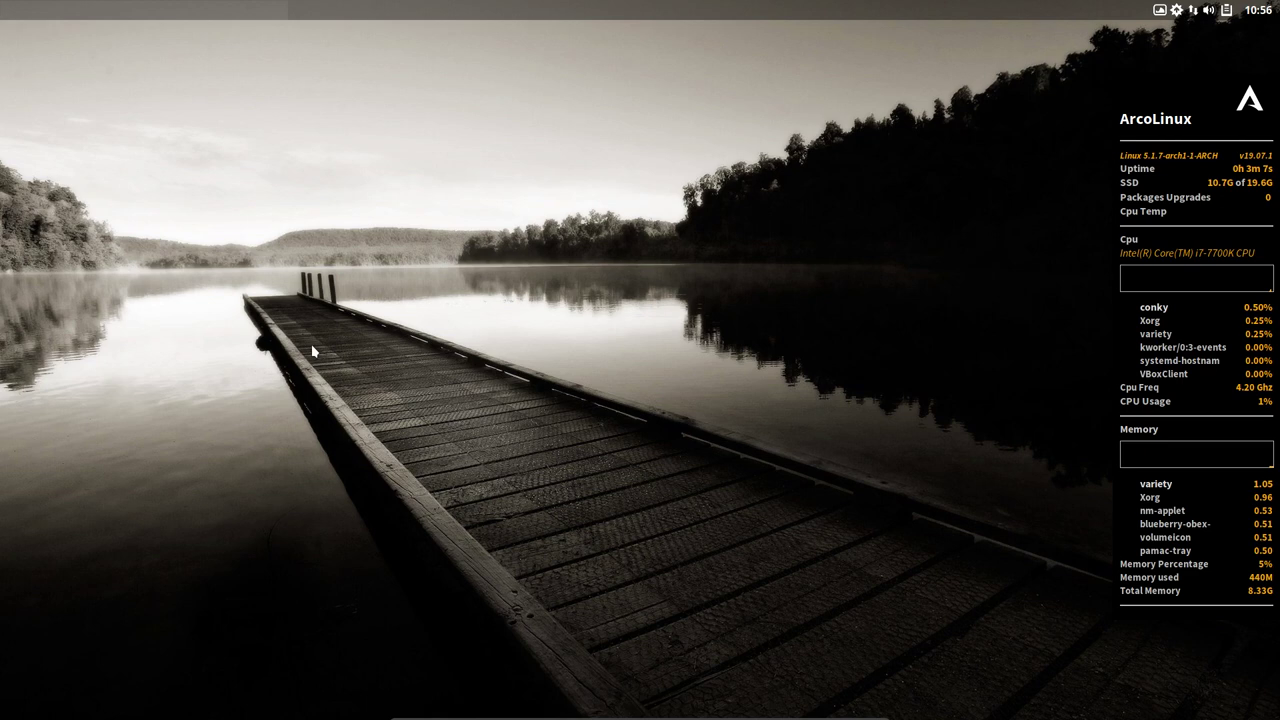
- Hide the conky with Super+C, log out of Openbox via oblogout, and list the login sessions
key(super+c)
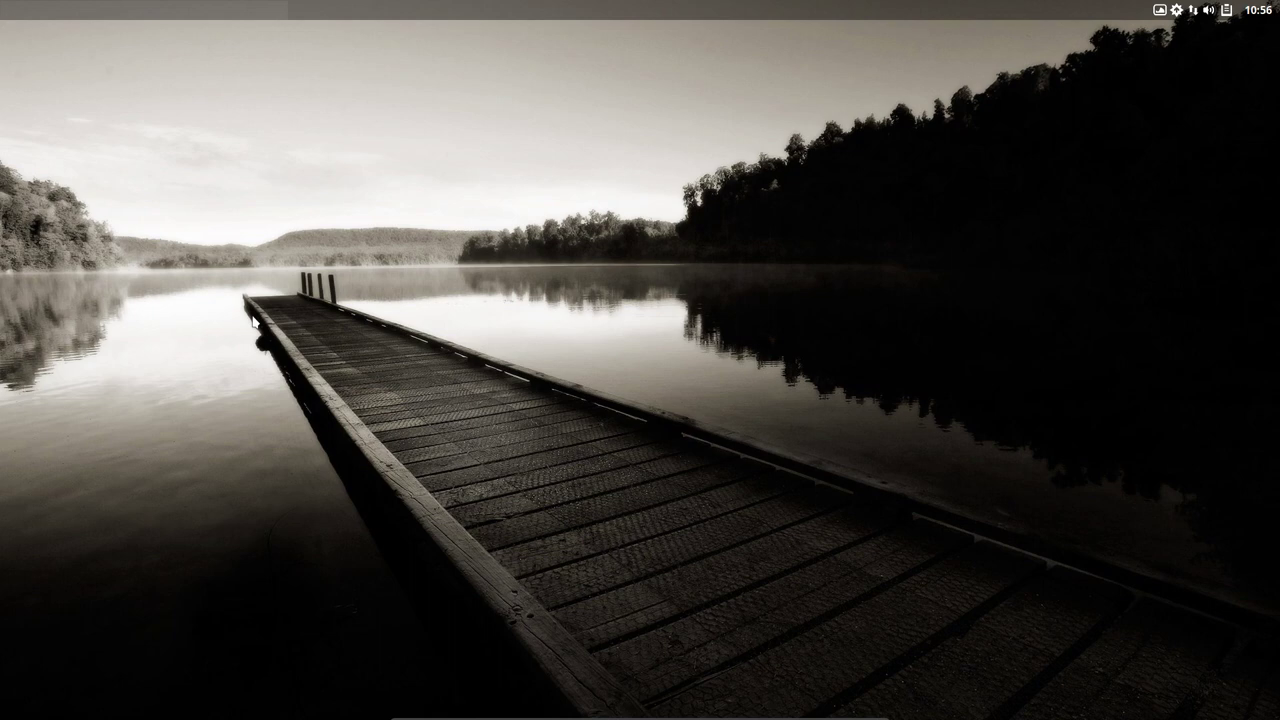
mouse_move(1, 360)
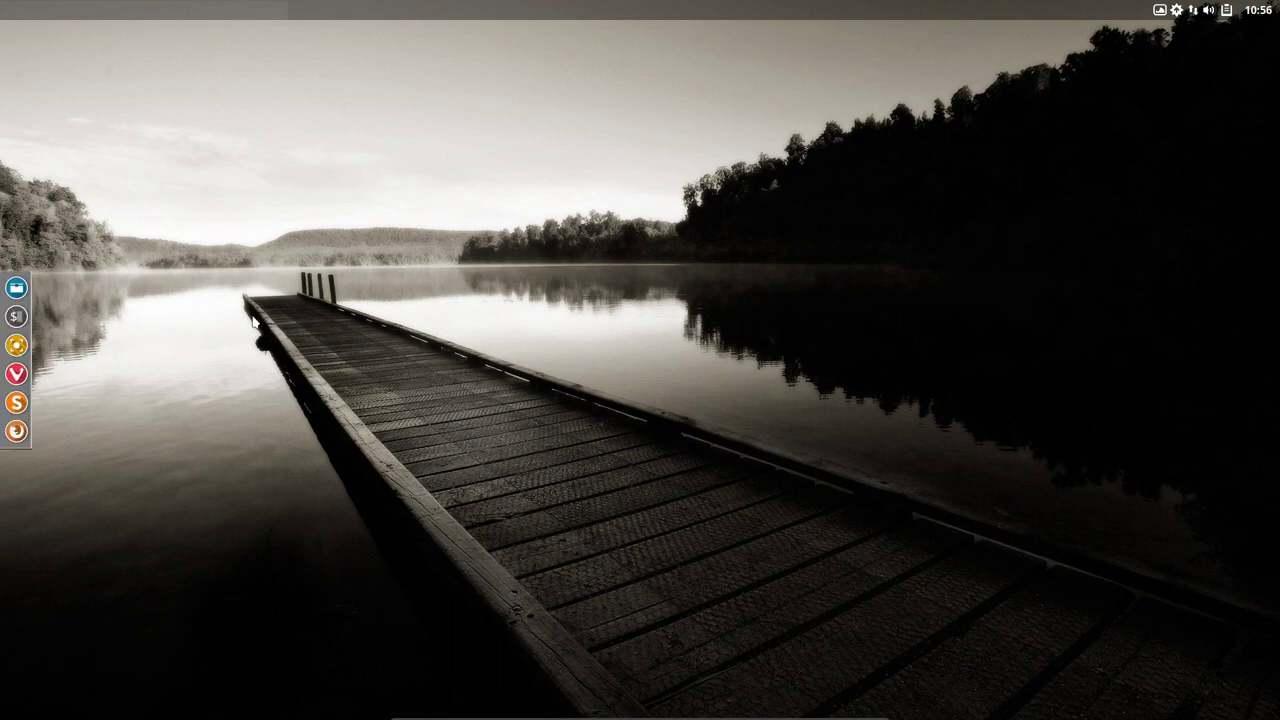
key(super+x)
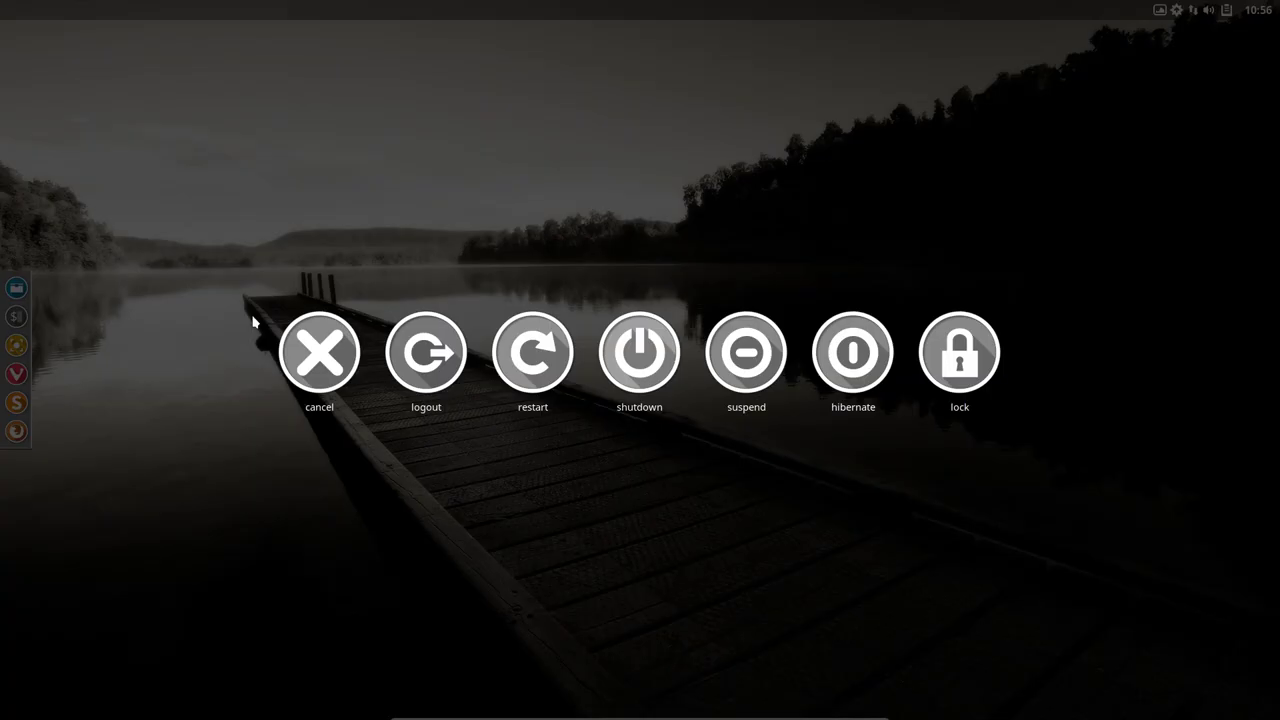
click(403, 359)
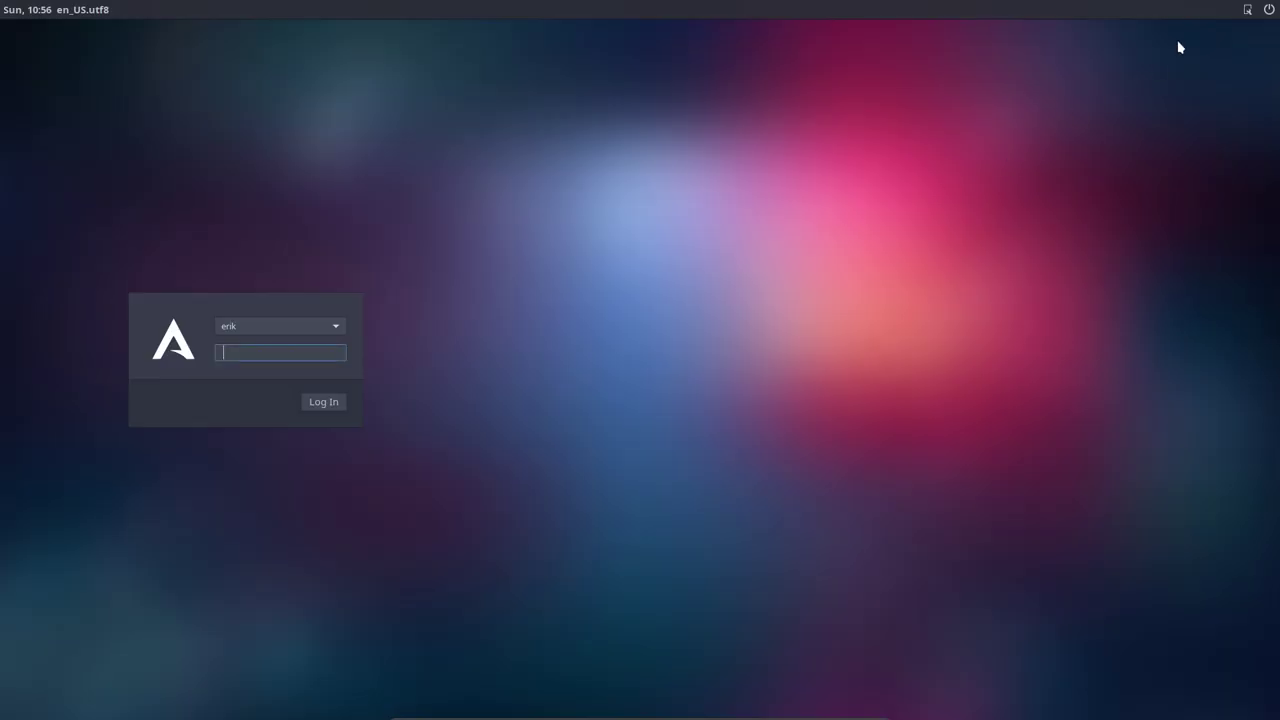
click(1246, 8)
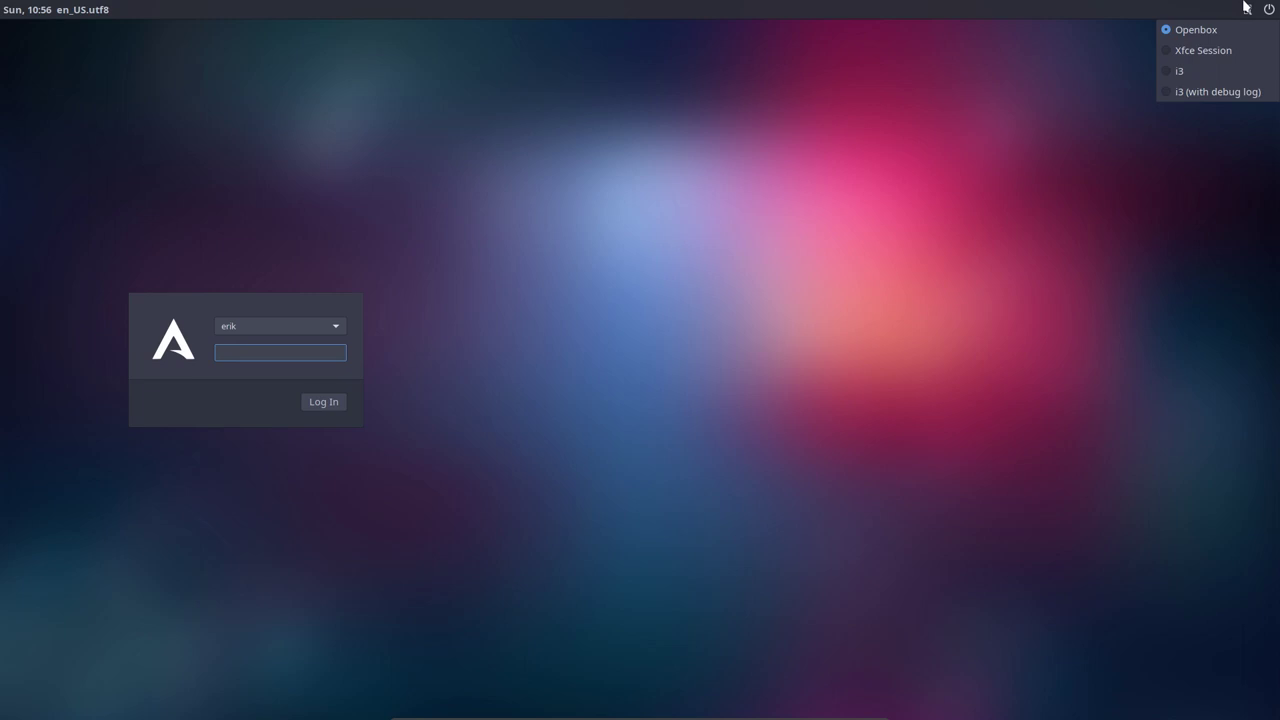
- Select the i3 session at the login screen and sign in with the password
click(1190, 71)
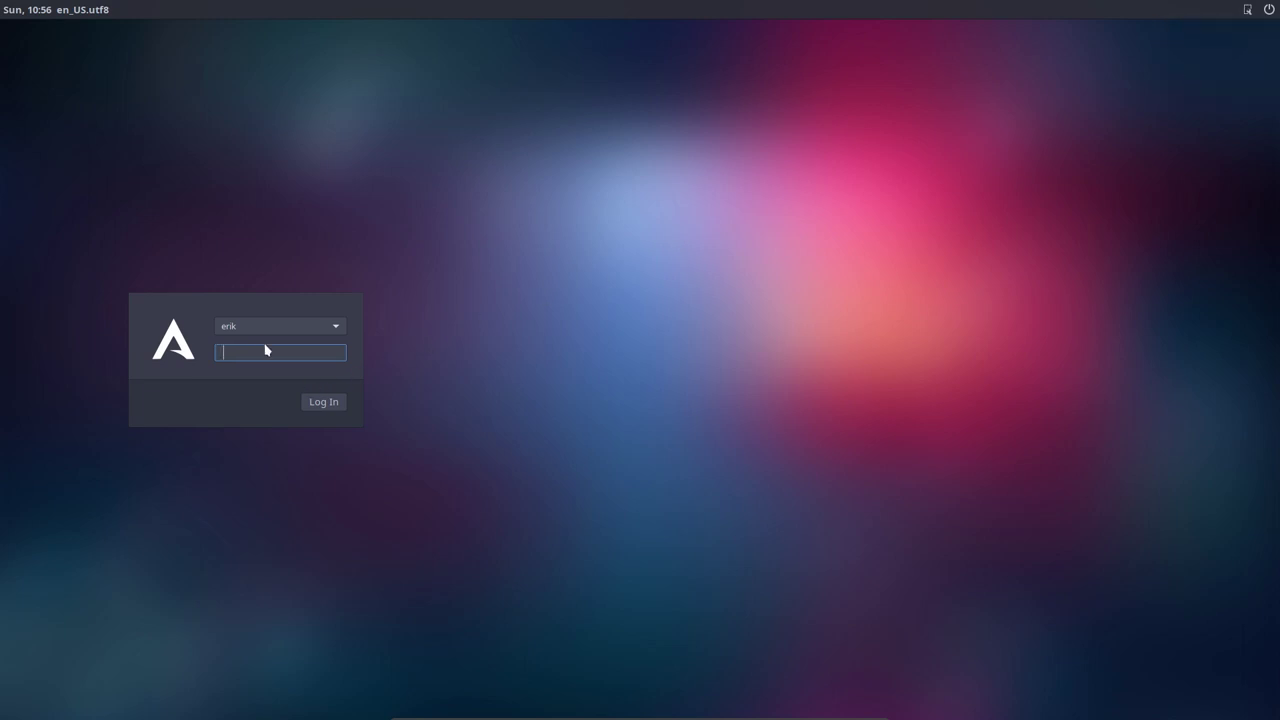
key(Return)
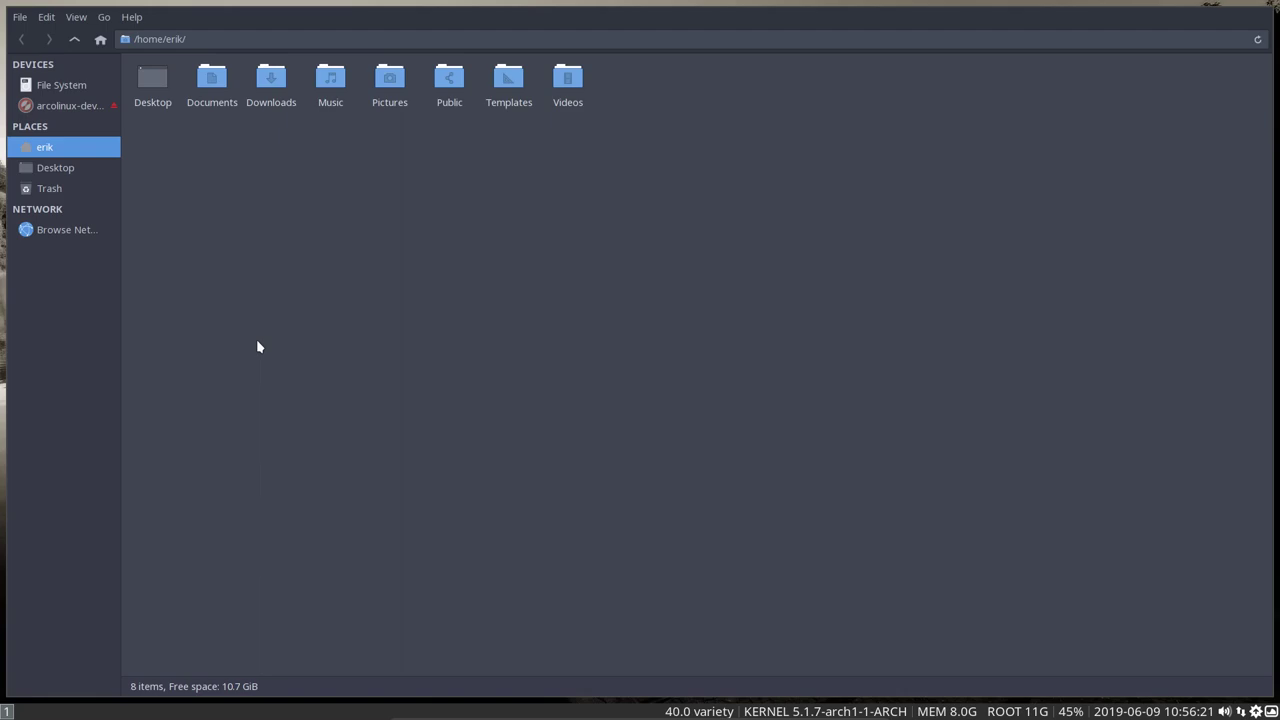
- Close and reopen the Thunar file manager, then log out of i3 through system mode
key(super+shift+q)
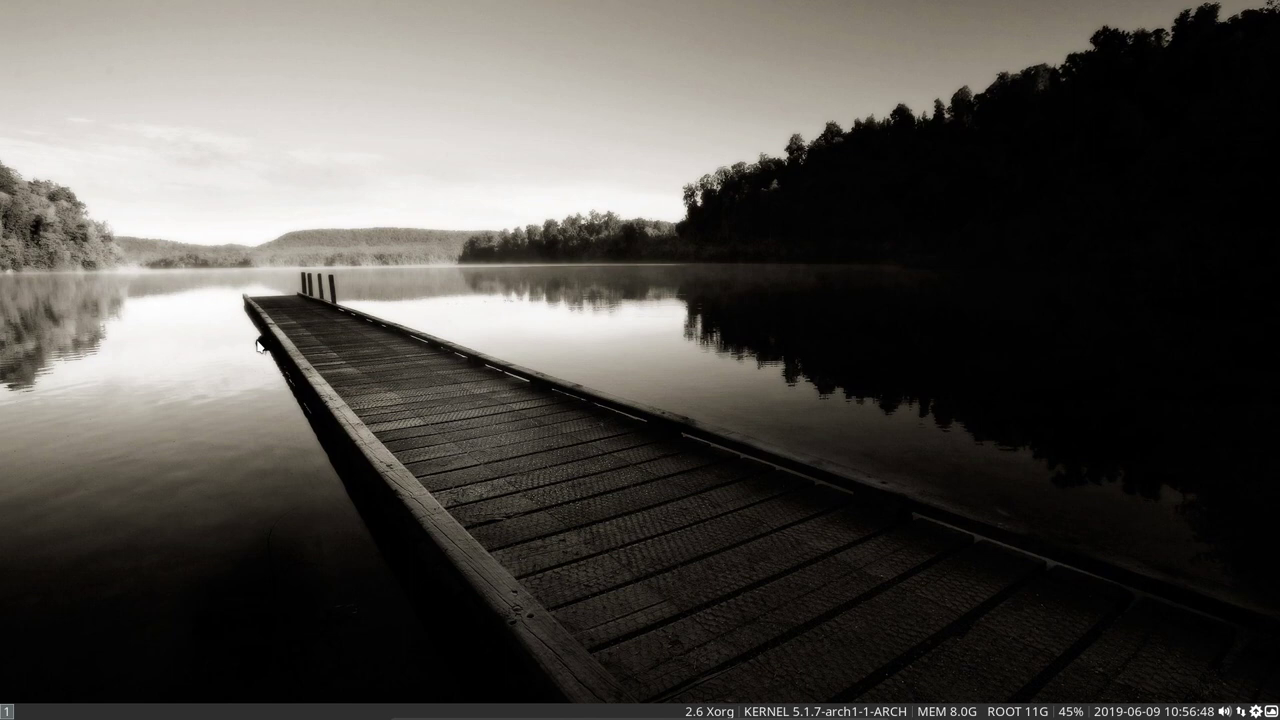
drag(1111, 139, 1163, 173)
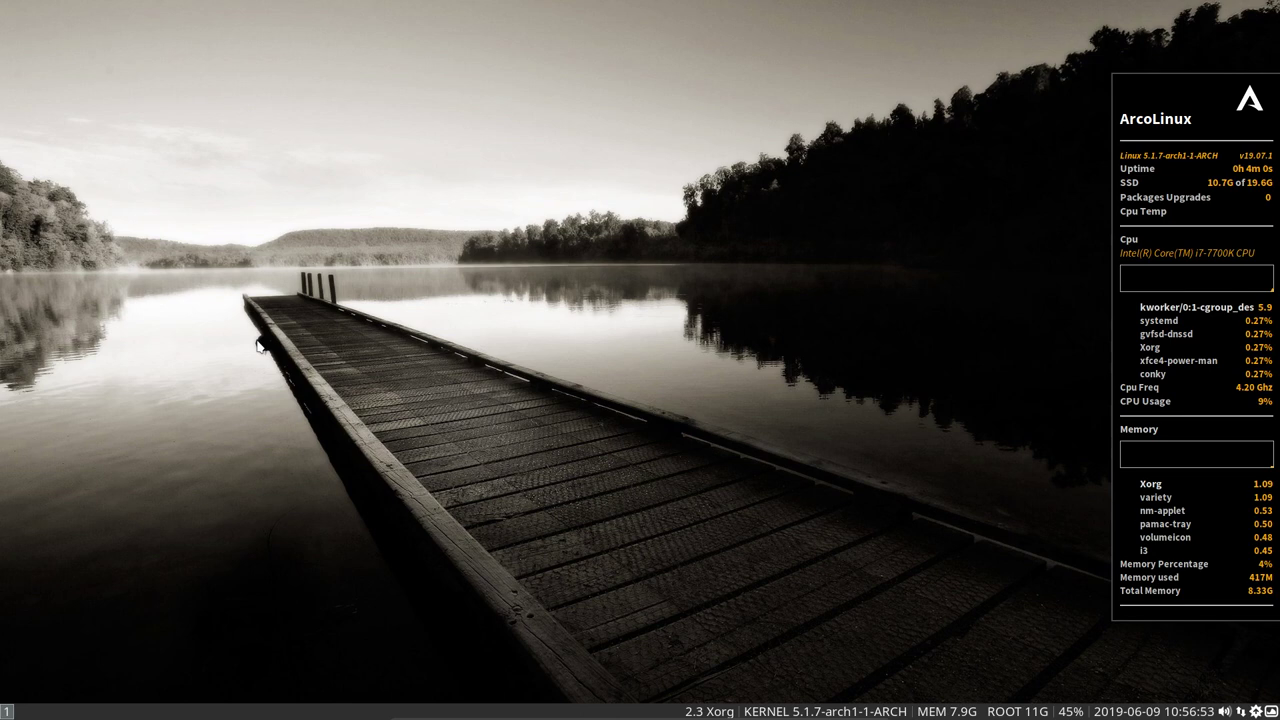
key(super+shift+Return)
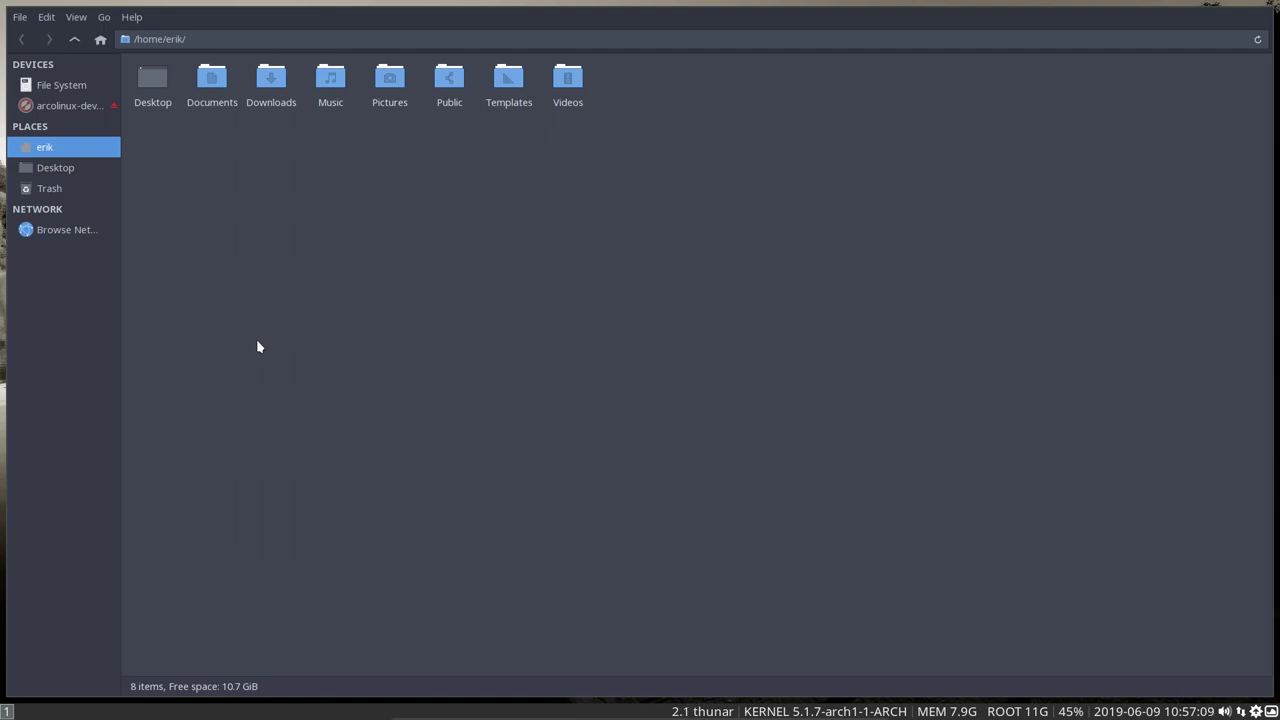
key(ctrl+alt+Delete)
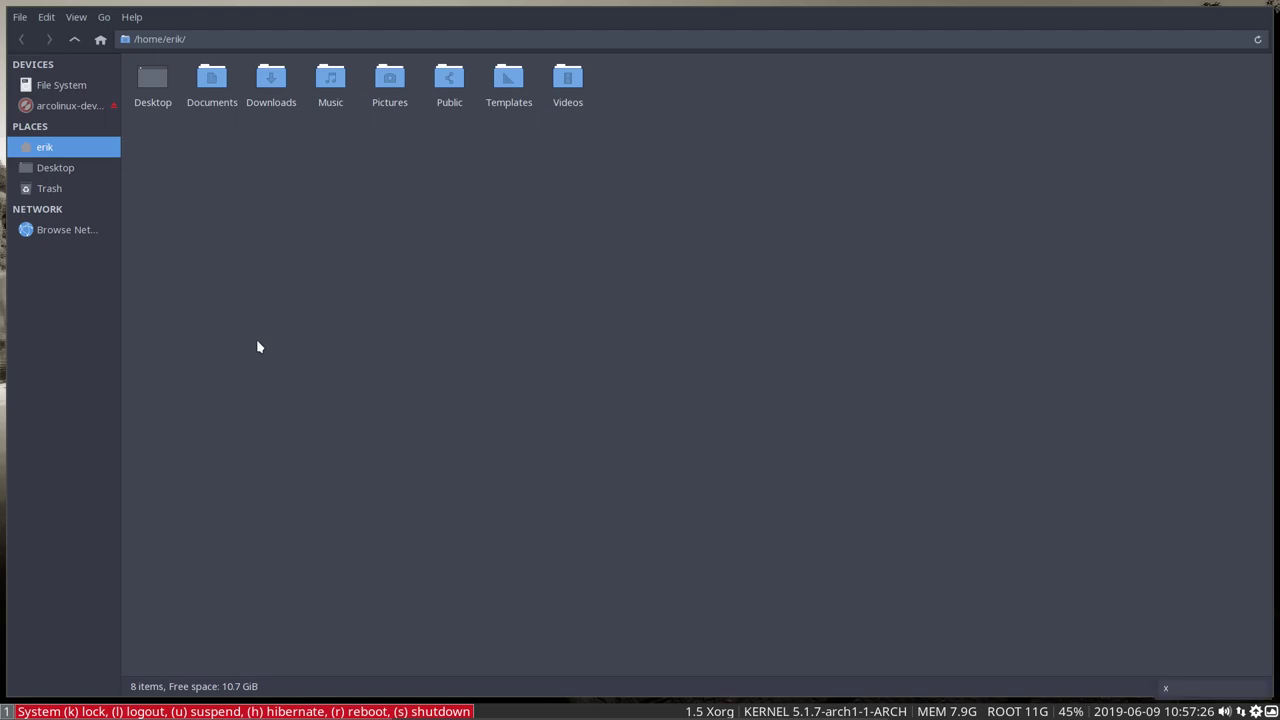
key(l)
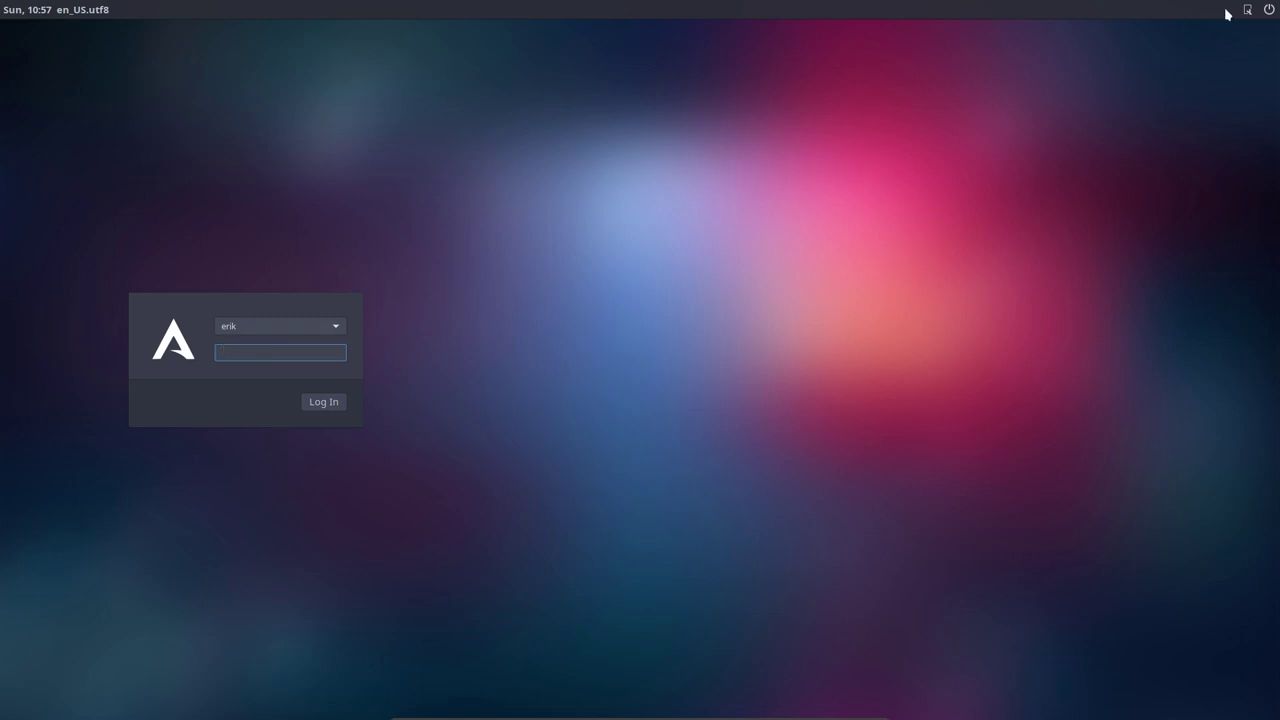
- Choose Xfce Session from the LightDM session list and log in with the password
click(1247, 10)
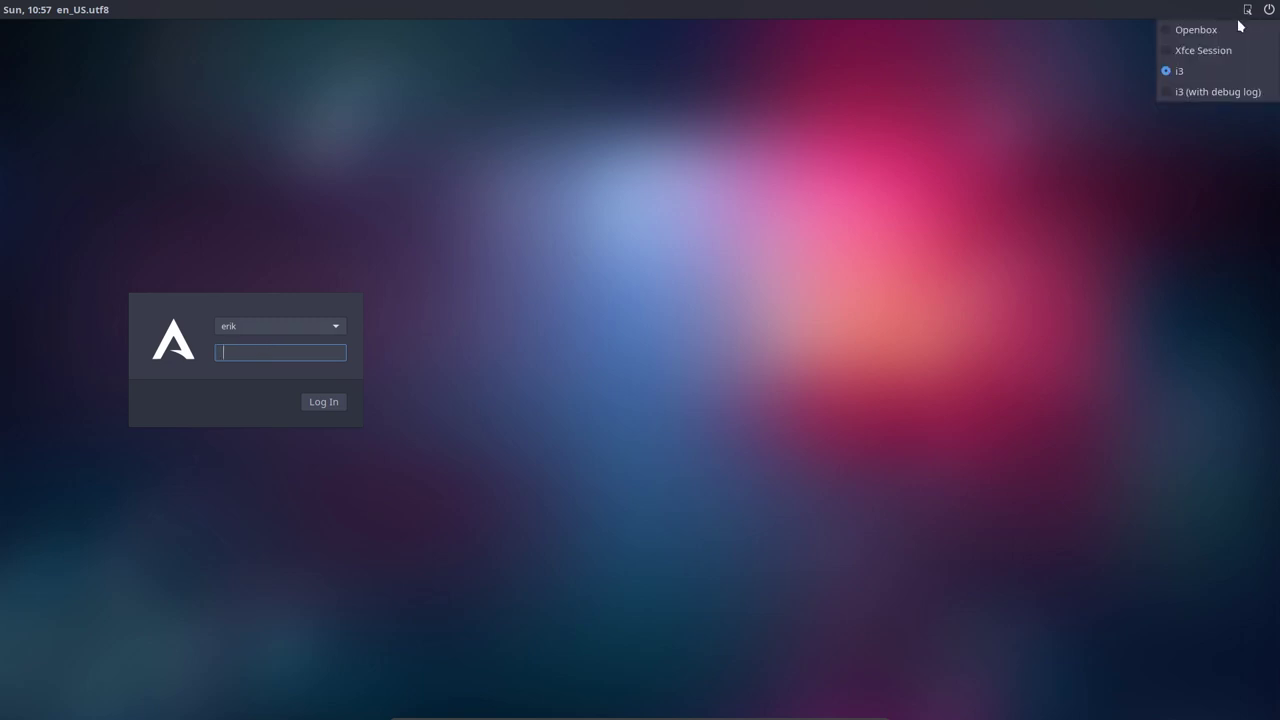
click(1188, 50)
key(Return)
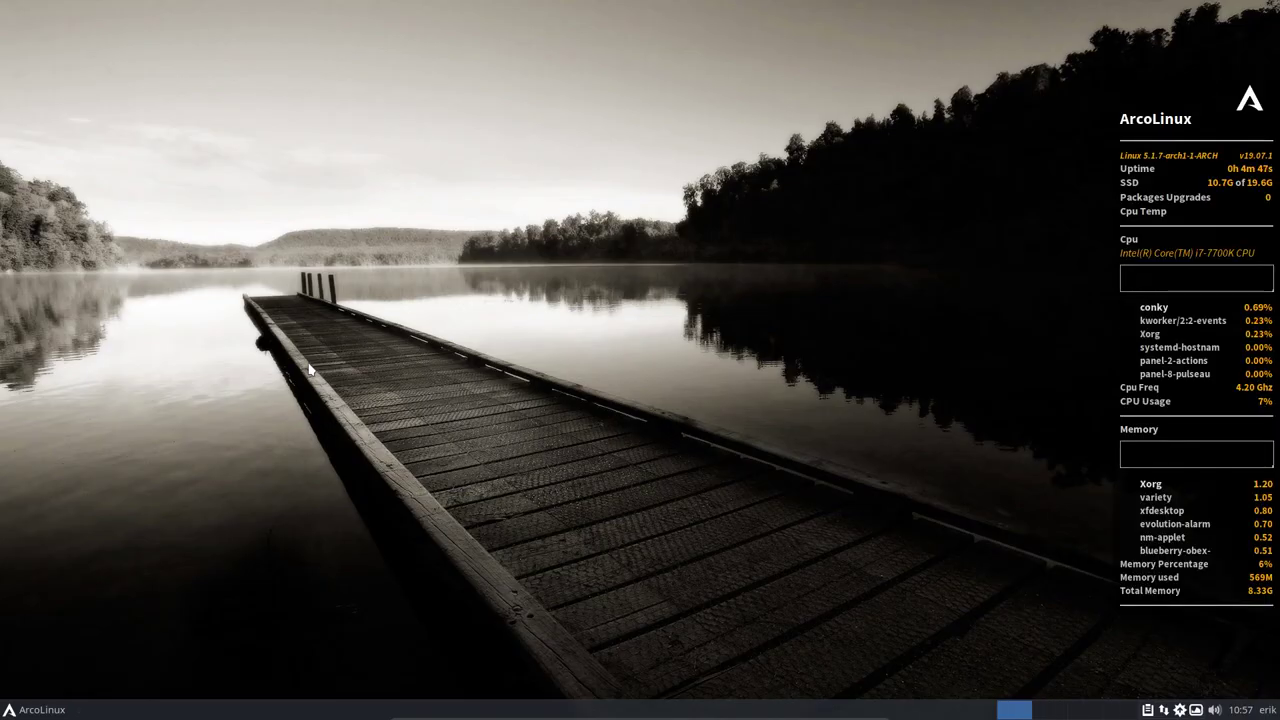
- In Conkyzen, swap the AUR-ArcoLinux conky for AUR-Nemesis, then leave full-screen mode
right_click(287, 345)
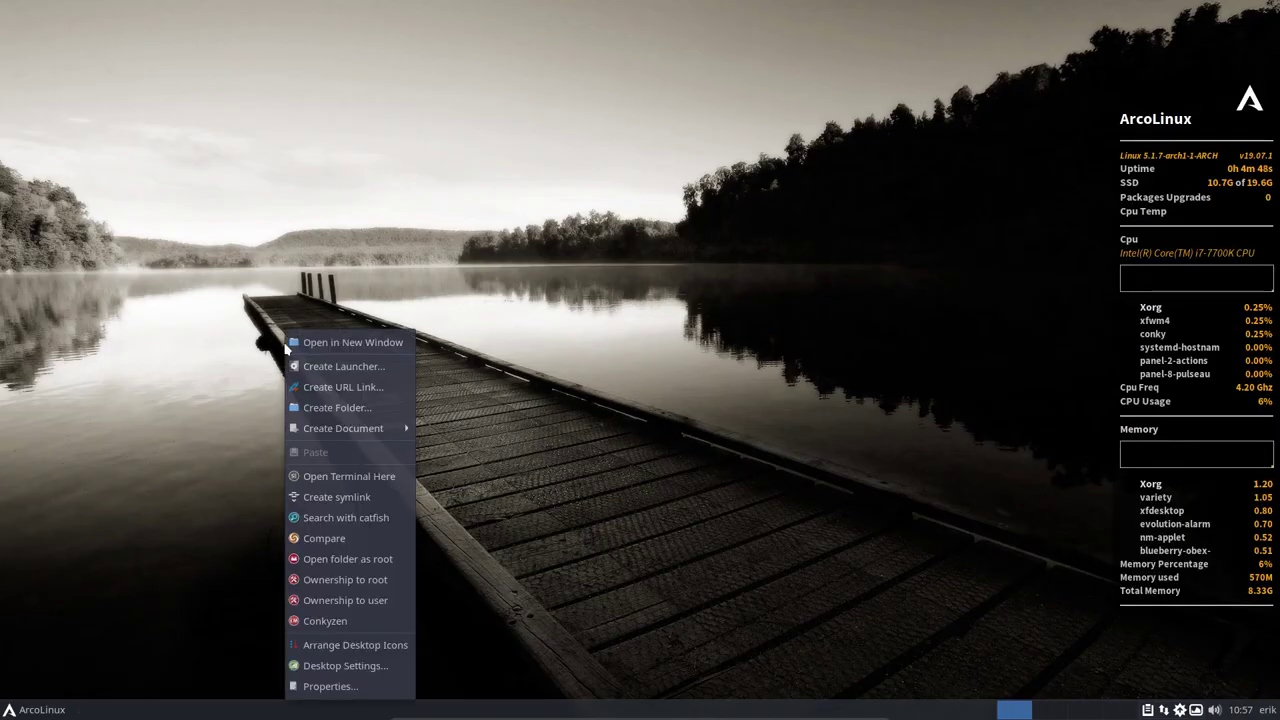
click(325, 621)
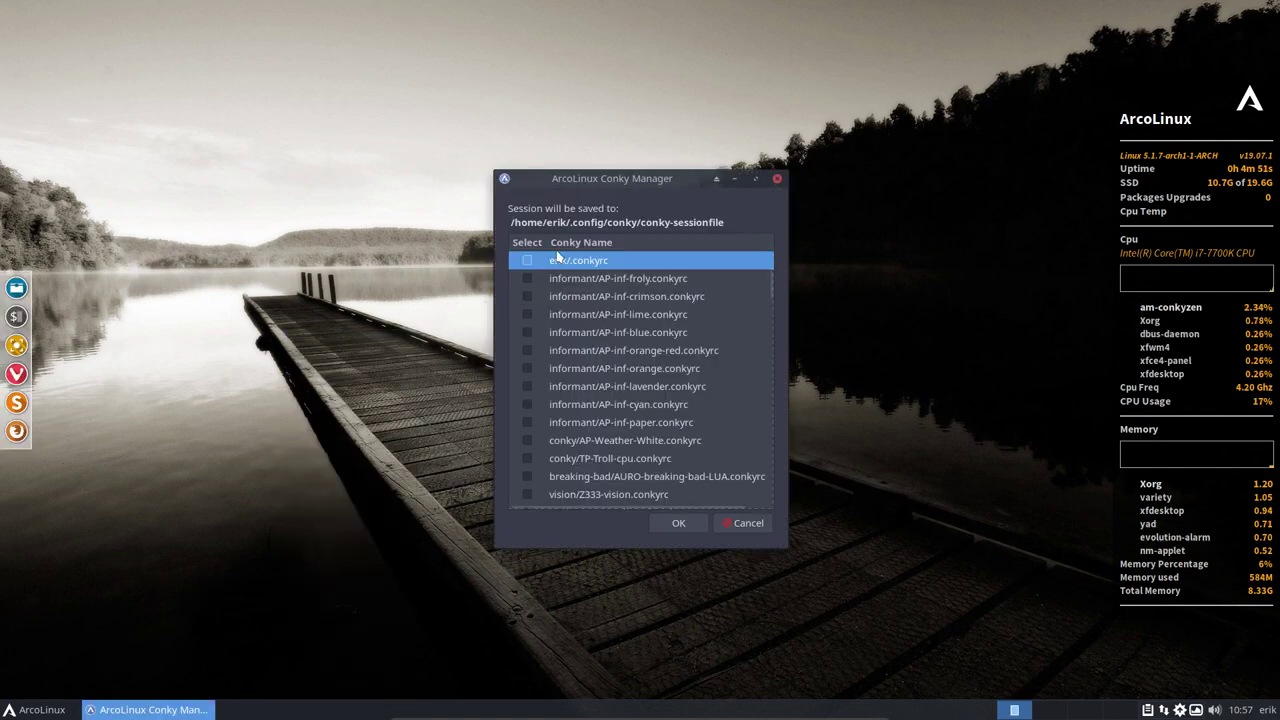
scroll(575, 358, down, 5)
scroll(575, 358, down, 2)
click(527, 409)
scroll(533, 424, down, 3)
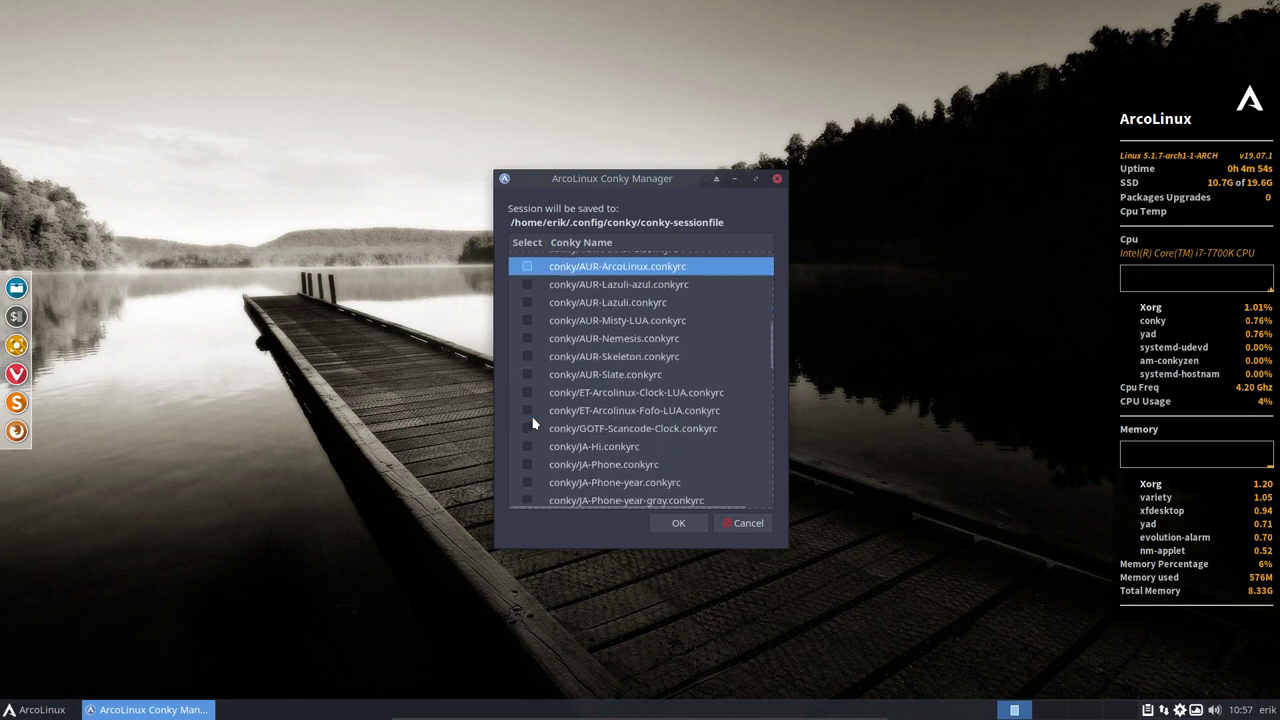
click(527, 338)
click(676, 525)
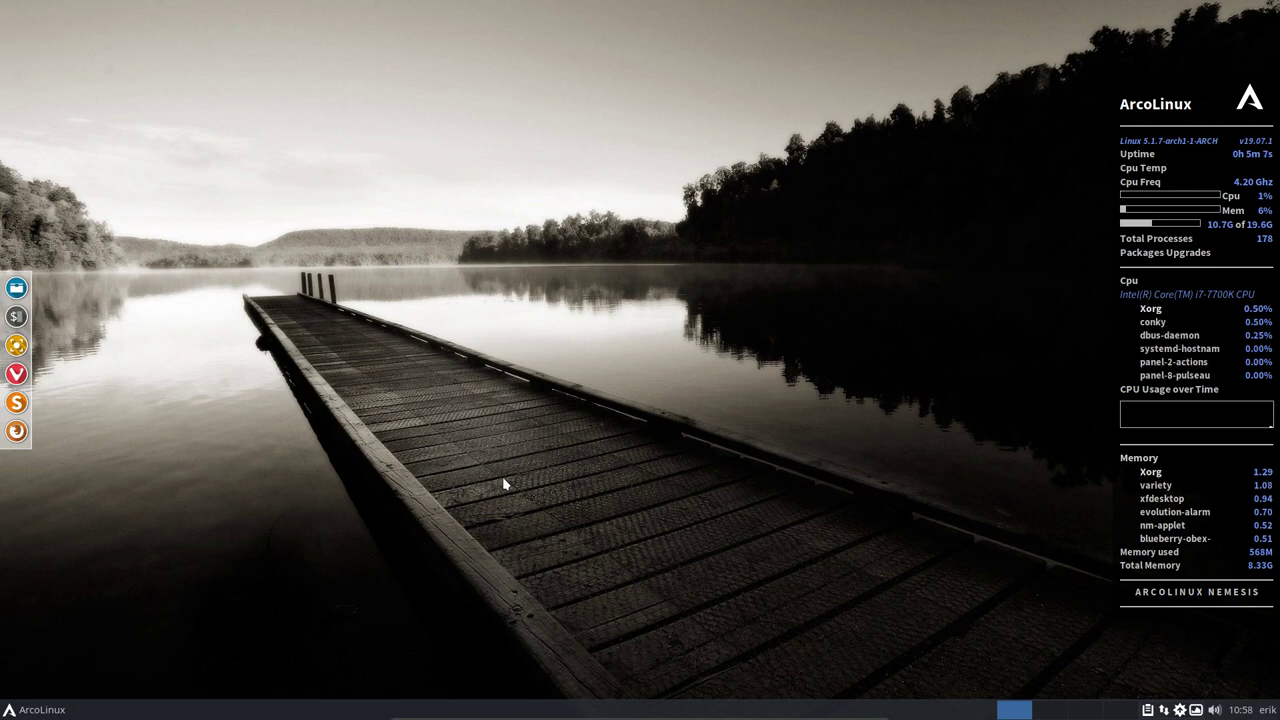
key(Control_R+f)
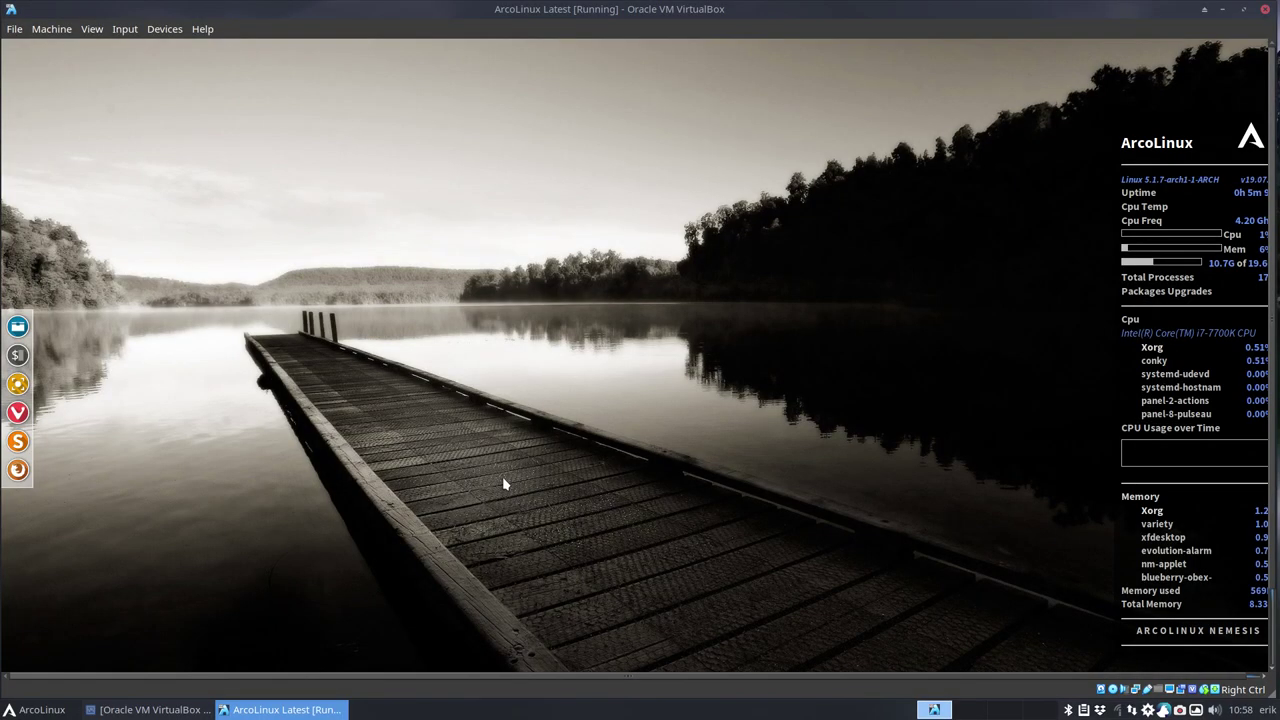